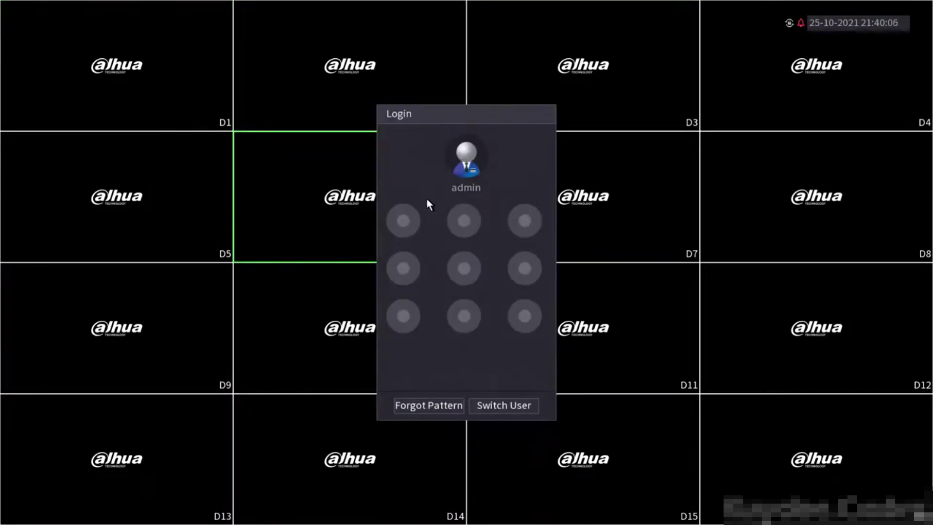
# - Draw the admin unlock pattern across the top row and down the right column of dots
pyautogui.moveTo(403, 221)
pyautogui.mouseDown()
pyautogui.moveTo(521, 229)
pyautogui.moveTo(529, 319)
pyautogui.mouseUp()
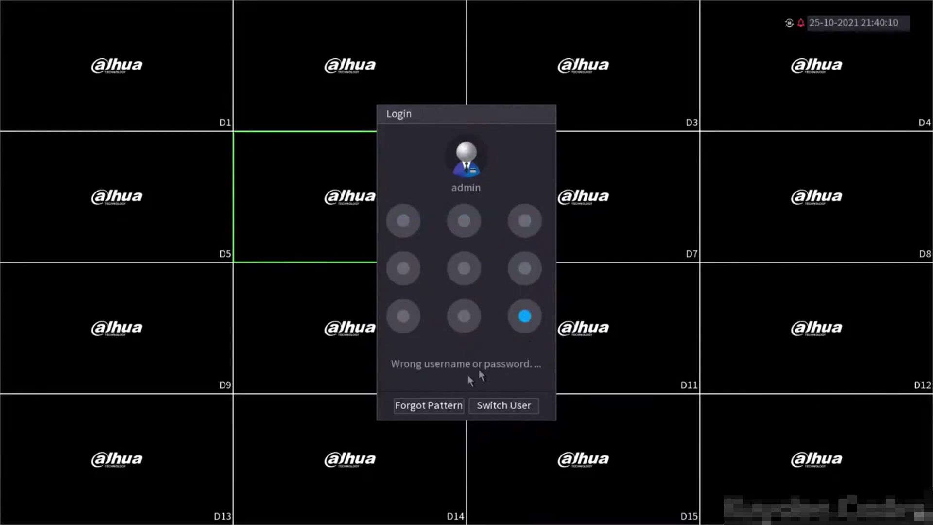
# - Switch the admin login to password entry, then type and submit a password with the on-screen keyboard
pyautogui.click(449, 407)
pyautogui.click(440, 259)
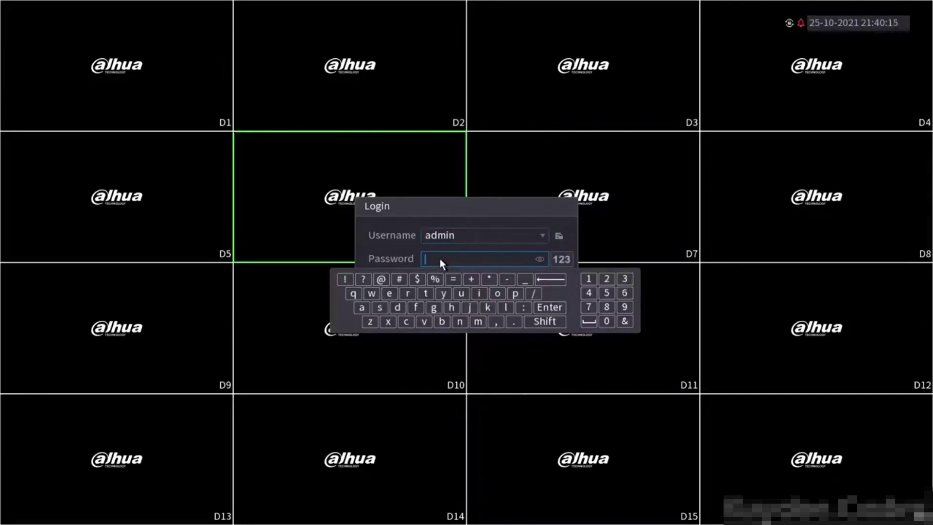
pyautogui.click(424, 292)
pyautogui.click(395, 295)
pyautogui.click(384, 308)
pyautogui.click(426, 294)
pyautogui.click(587, 279)
pyautogui.click(605, 278)
pyautogui.click(623, 279)
pyautogui.click(522, 212)
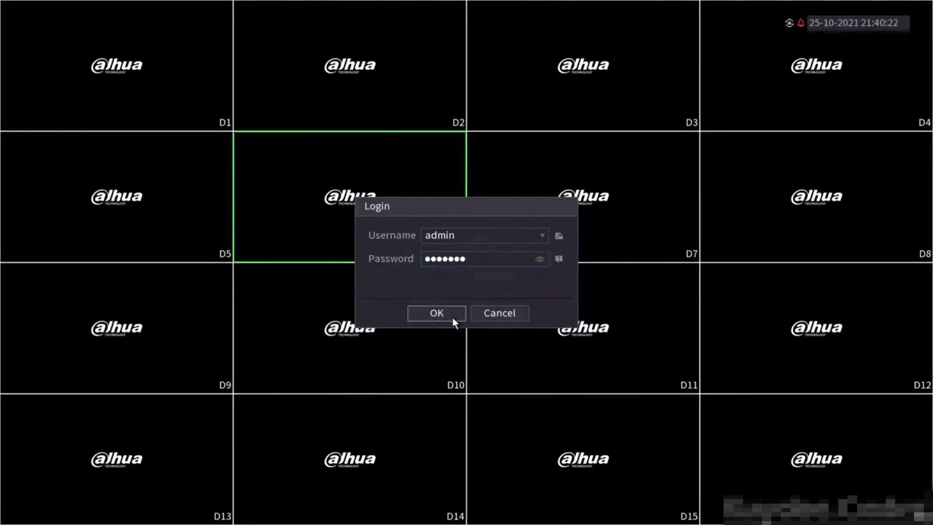
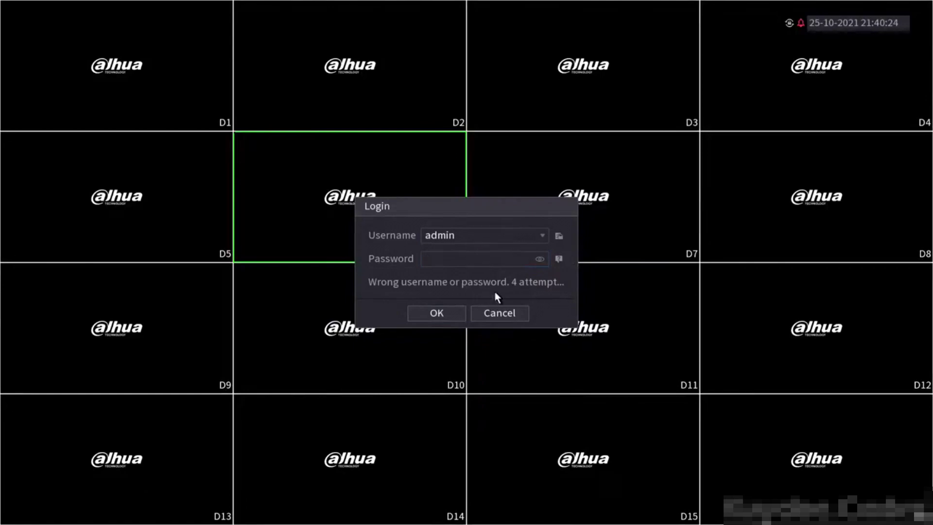
# - Choose 'Forgot password?' and set the Reset Mode to Email, ready to fill the Reserved Email
pyautogui.click(559, 258)
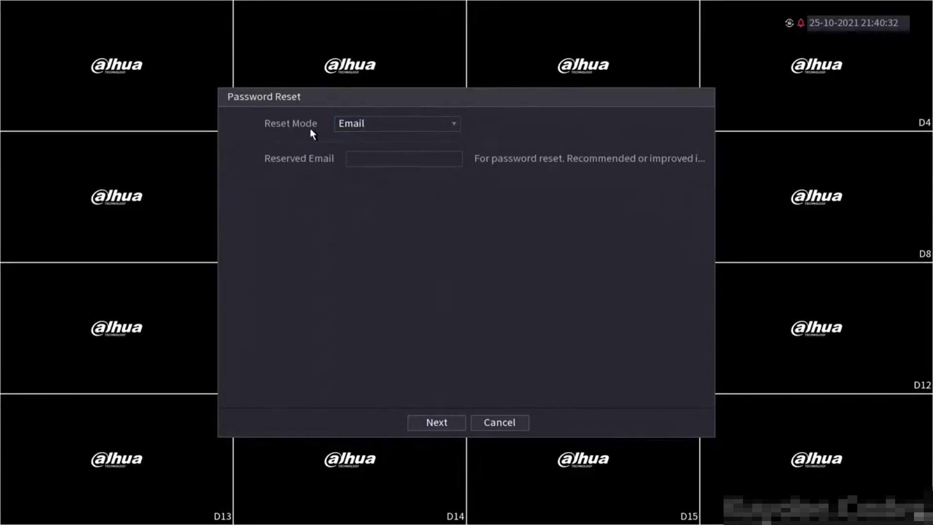
pyautogui.click(357, 125)
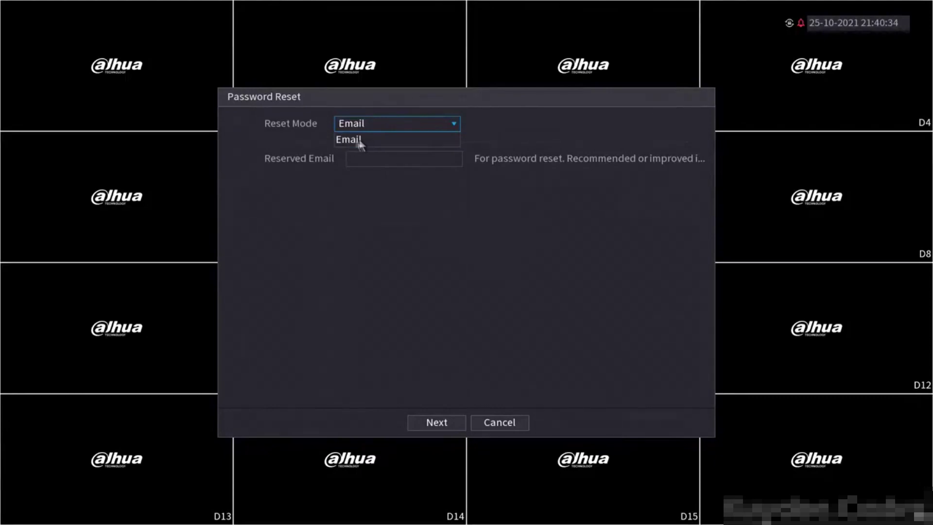
pyautogui.click(357, 141)
pyautogui.click(367, 158)
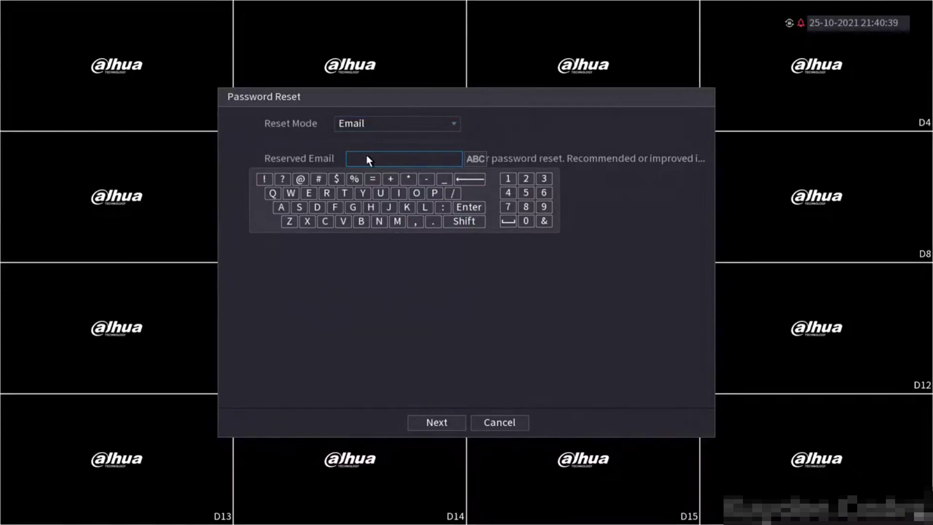
# - Enter the reserved recovery e-mail address on the on-screen keyboard, then close the keyboard
pyautogui.click(346, 194)
pyautogui.click(314, 193)
pyautogui.click(301, 209)
pyautogui.click(342, 196)
pyautogui.click(302, 180)
pyautogui.click(405, 208)
pyautogui.click(282, 210)
pyautogui.click(358, 194)
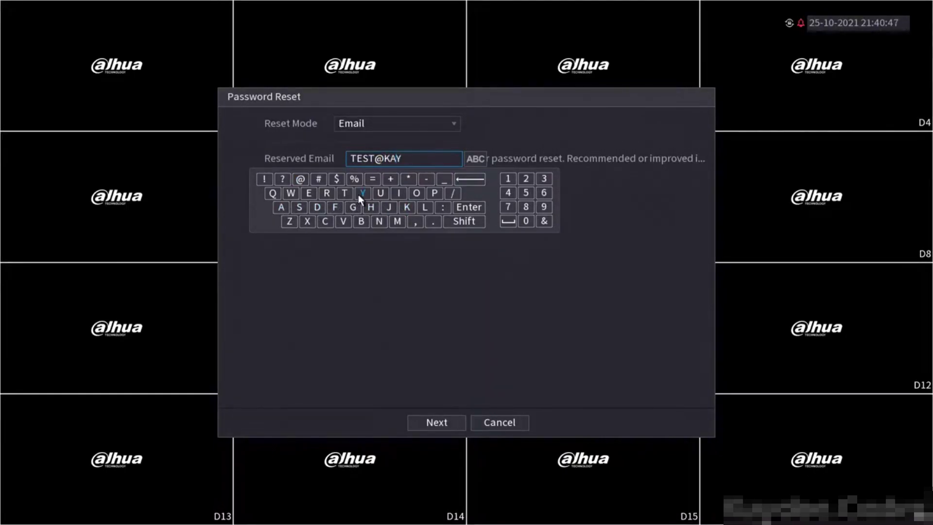
pyautogui.click(321, 204)
pyautogui.click(315, 196)
pyautogui.click(315, 196)
pyautogui.click(428, 224)
pyautogui.click(332, 221)
pyautogui.click(417, 194)
pyautogui.click(322, 206)
pyautogui.click(309, 194)
pyautogui.click(300, 207)
pyautogui.click(460, 262)
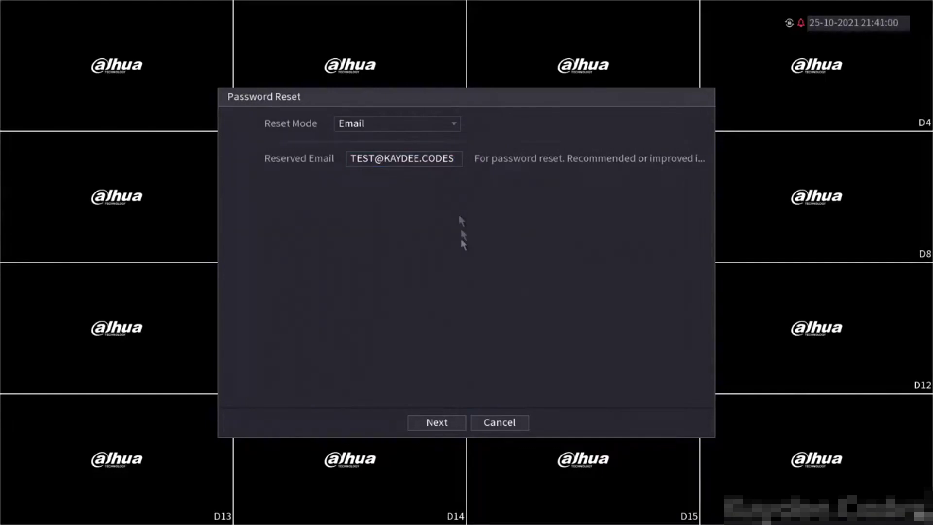
# - Submit the reserved e-mail and accept the data-collection notice to show the QR code page
pyautogui.click(454, 422)
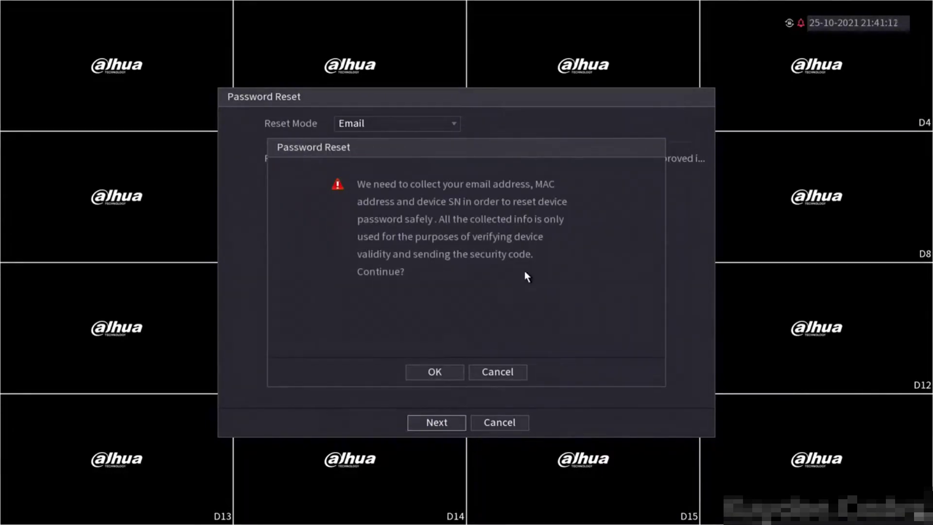
pyautogui.click(447, 373)
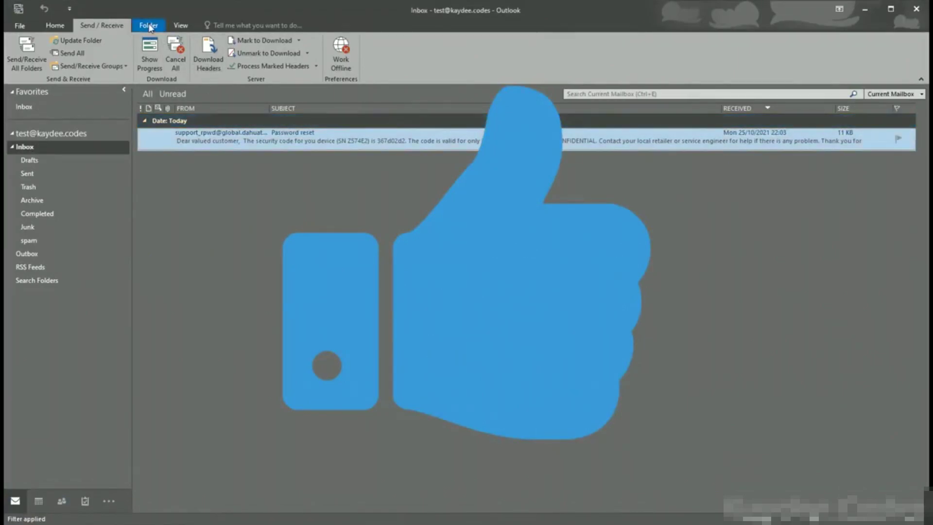
# - Set Outlook's Reading Pane to Right and bring the Password reset email's body into view
pyautogui.click(180, 25)
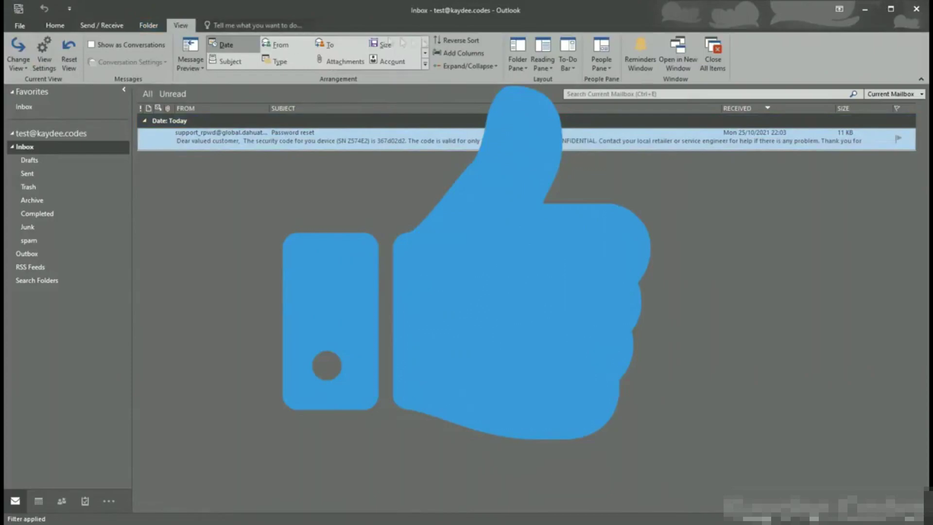
pyautogui.click(545, 52)
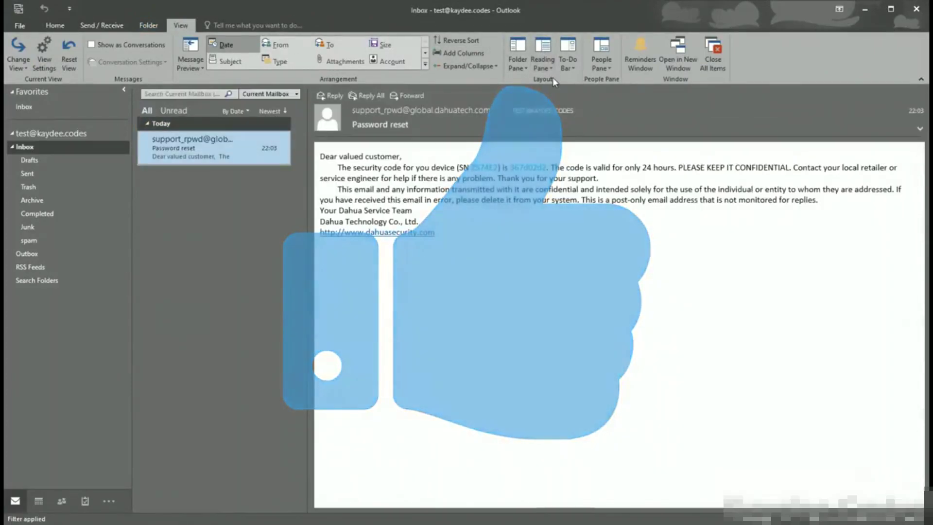
pyautogui.click(520, 228)
pyautogui.scroll(6, 517, 227)
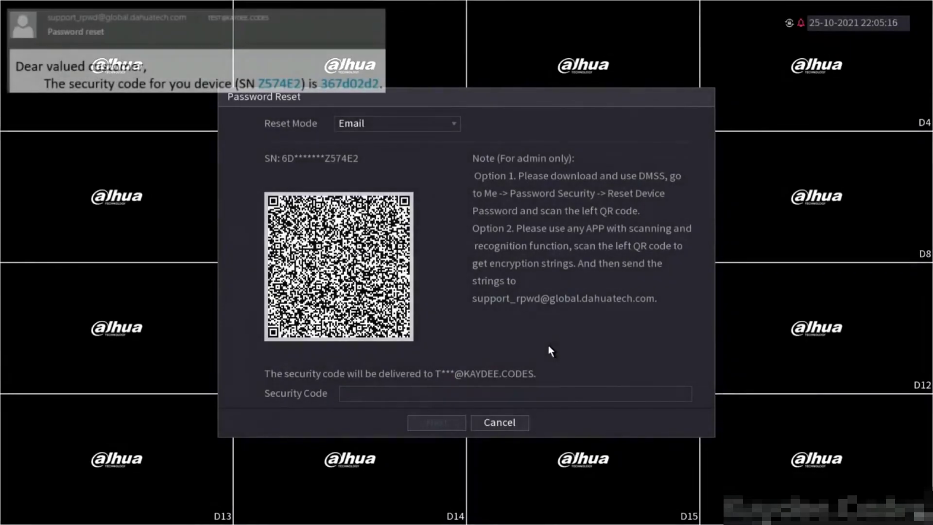
# - Enter the security code from the email into the Security Code field and continue
pyautogui.click(484, 397)
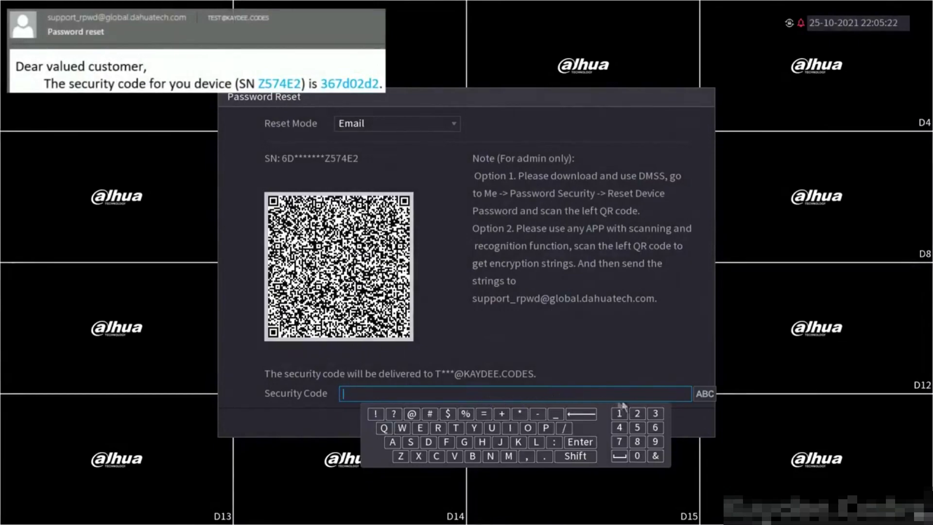
pyautogui.click(655, 413)
pyautogui.click(653, 427)
pyautogui.click(620, 441)
pyautogui.click(575, 456)
pyautogui.click(428, 441)
pyautogui.click(637, 456)
pyautogui.click(636, 414)
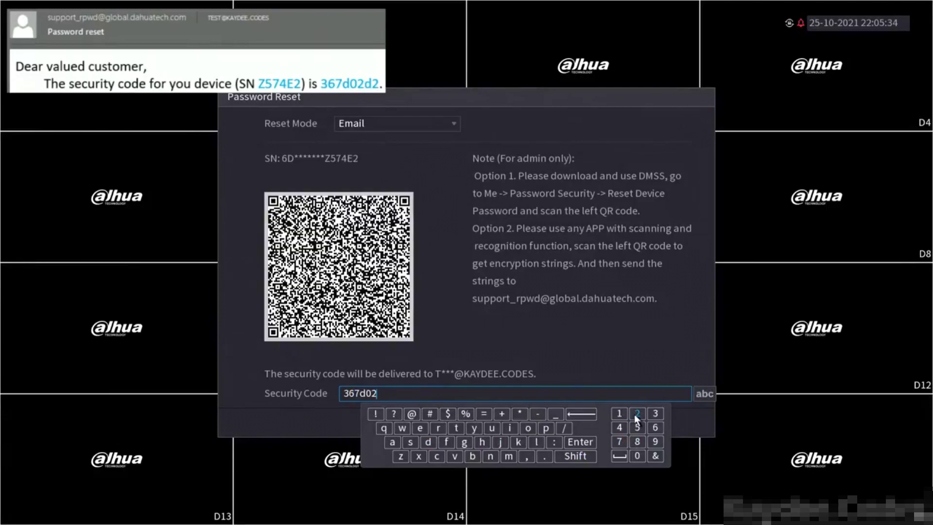
pyautogui.click(428, 441)
pyautogui.write('2')
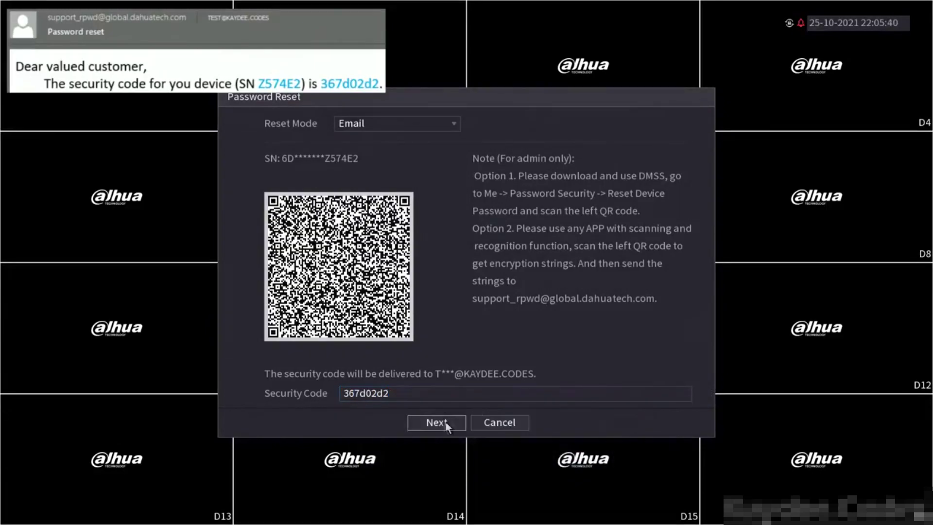
pyautogui.click(445, 424)
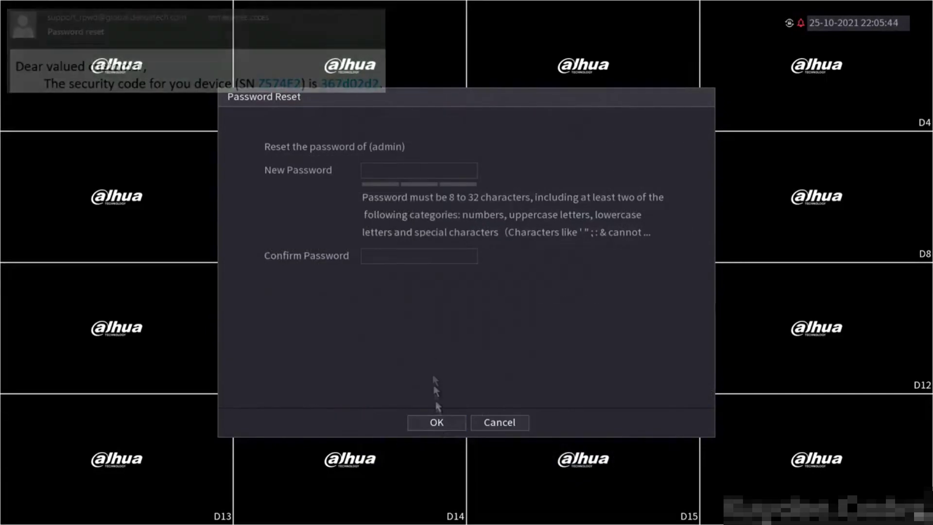
# - Enter the new 8-character admin password in the New Password field
pyautogui.click(401, 174)
pyautogui.click(313, 218)
pyautogui.click(332, 218)
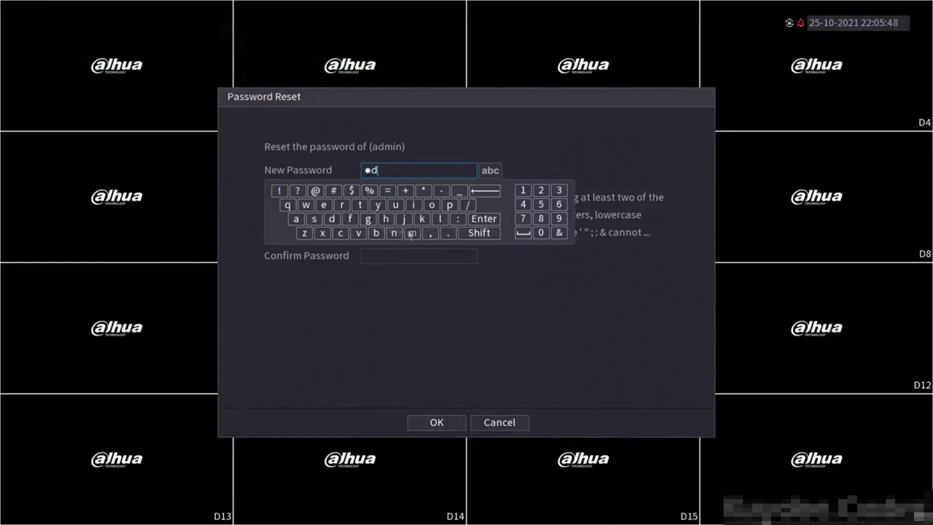
pyautogui.click(412, 233)
pyautogui.click(394, 233)
pyautogui.click(394, 233)
pyautogui.click(559, 190)
pyautogui.click(541, 190)
# - Repeat the password in Confirm Password, save it, and acknowledge 'Operation succeeded'
pyautogui.click(522, 190)
pyautogui.click(422, 254)
pyautogui.click(296, 304)
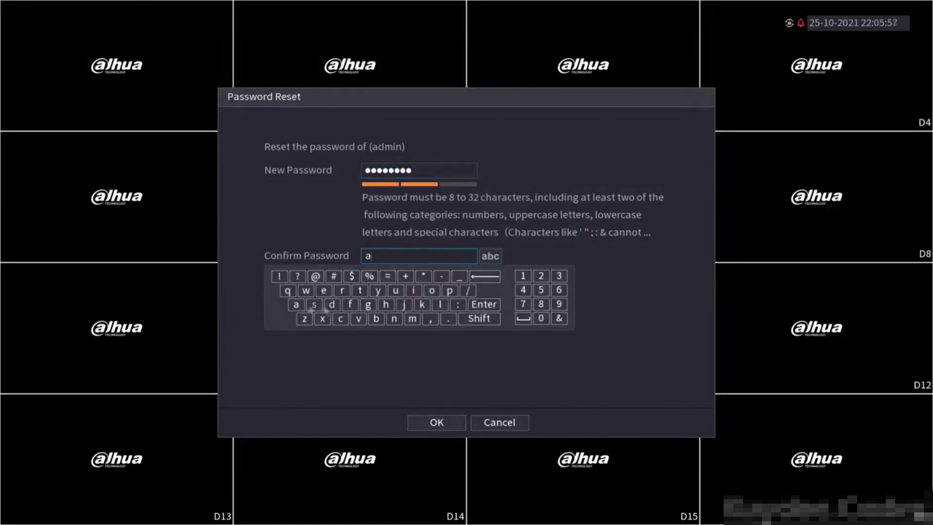
pyautogui.click(332, 305)
pyautogui.click(412, 319)
pyautogui.click(394, 318)
pyautogui.click(395, 318)
pyautogui.click(559, 276)
pyautogui.click(540, 275)
pyautogui.click(523, 275)
pyautogui.click(436, 422)
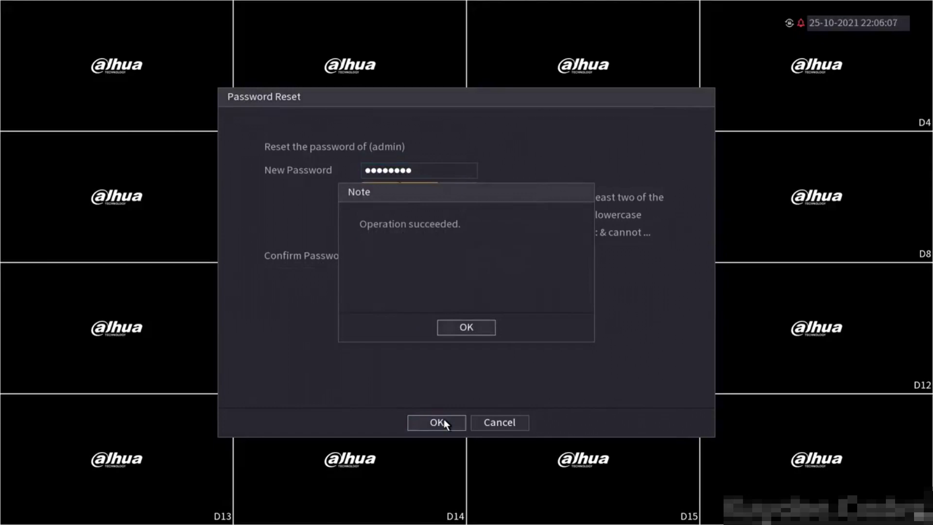
pyautogui.click(474, 329)
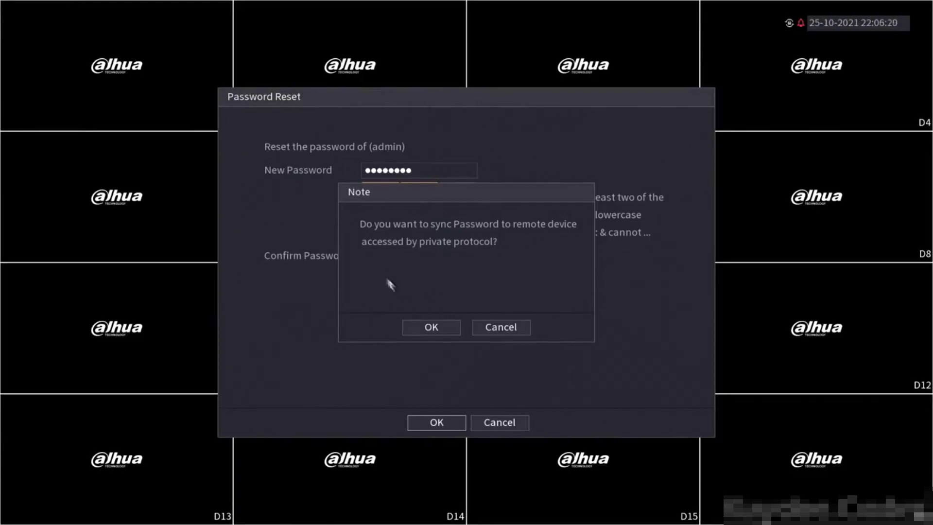
# - Accept syncing the new password to remote devices and close the Sync Info results
pyautogui.click(430, 328)
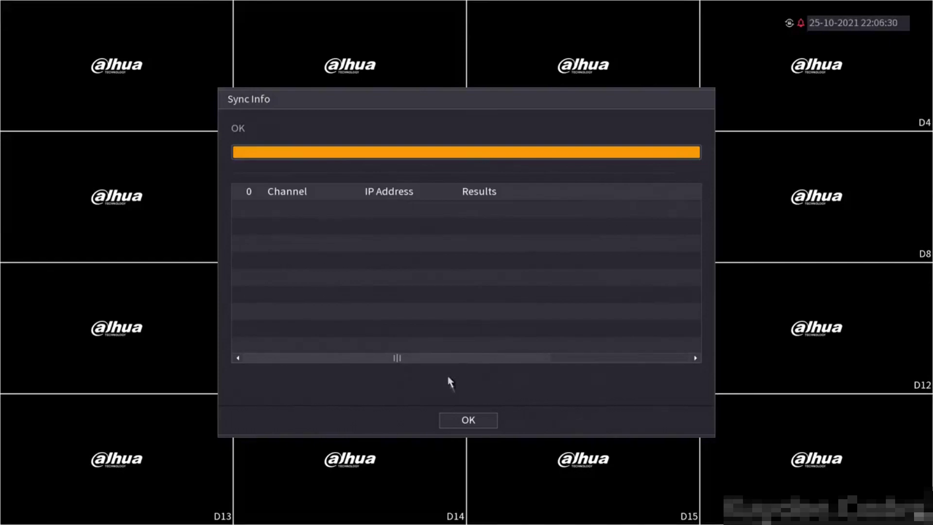
pyautogui.click(468, 421)
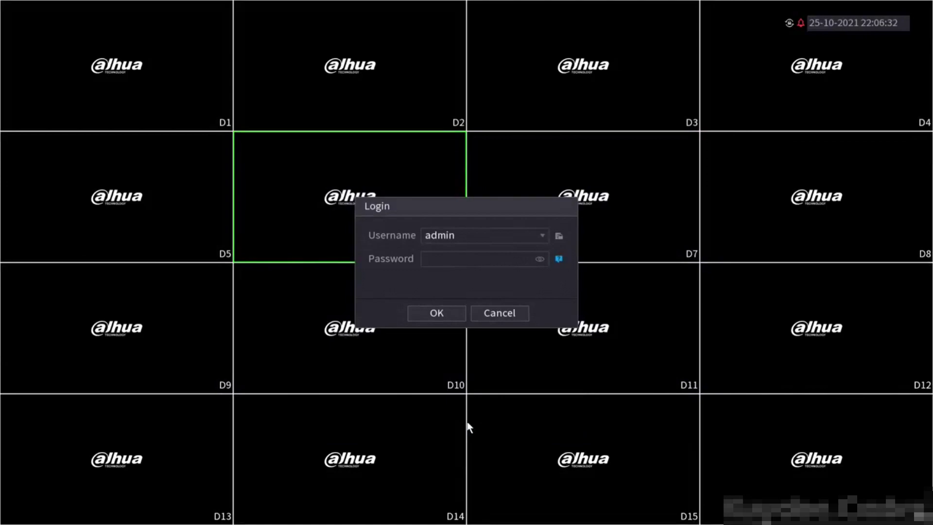
# - Enter the new admin password in the login dialog's Password field and submit it
pyautogui.click(453, 265)
pyautogui.click(362, 307)
pyautogui.click(397, 307)
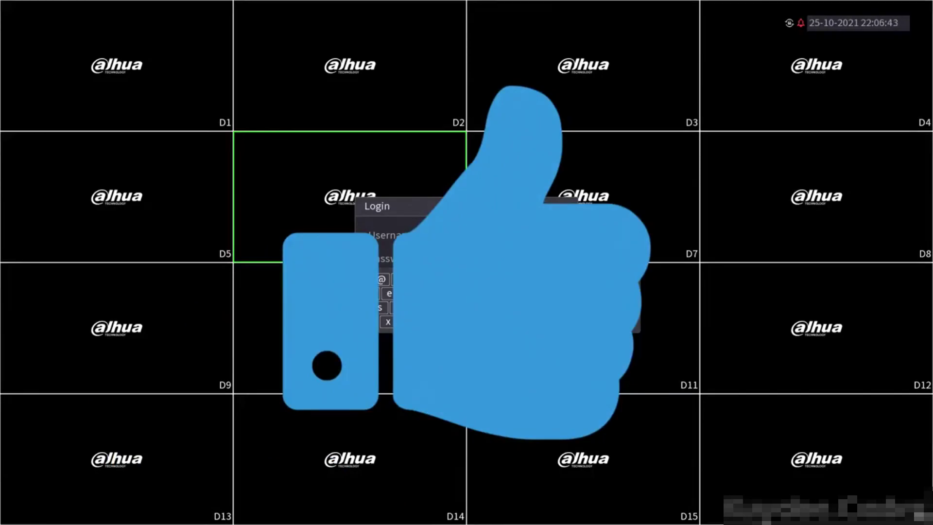
pyautogui.press('Return')
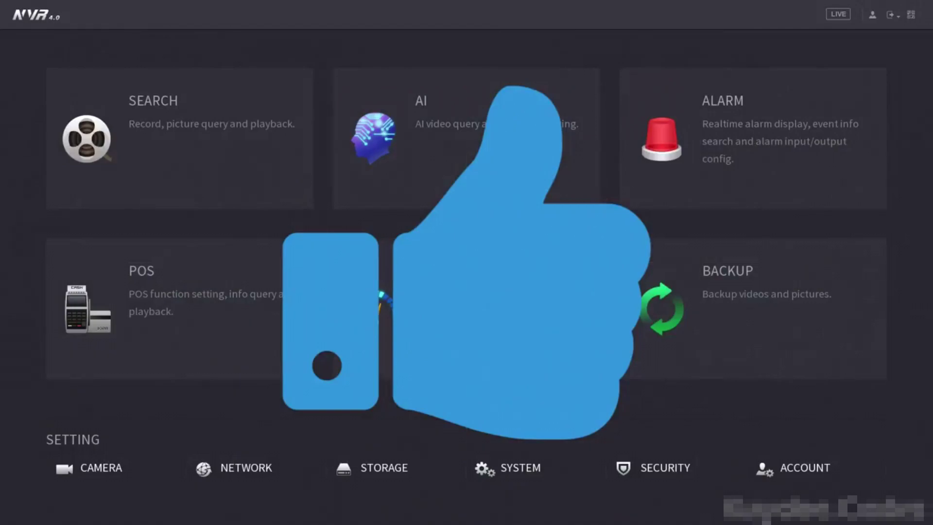